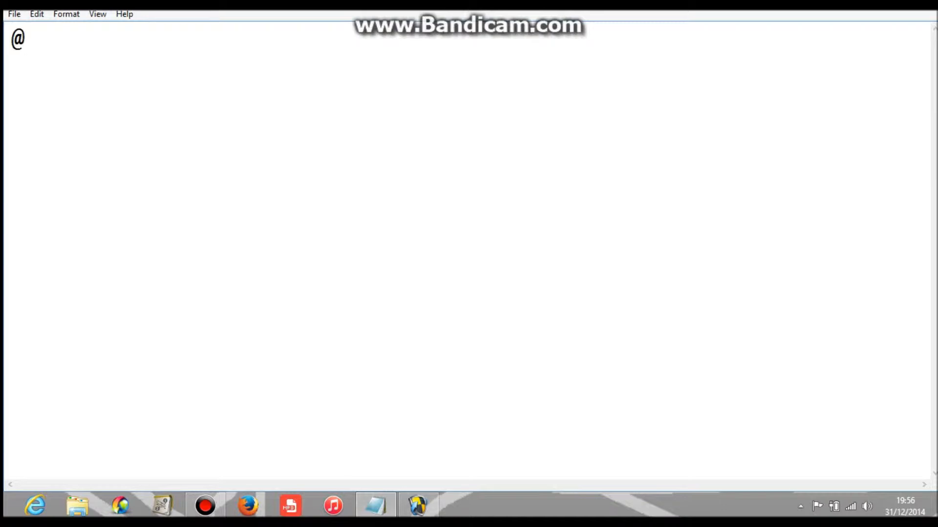
type("echo off")
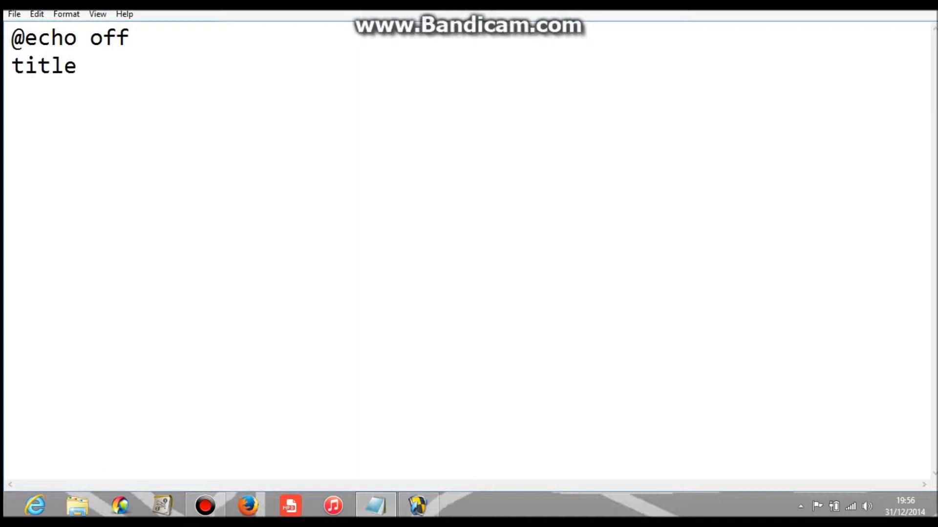
type("Batch Cal")
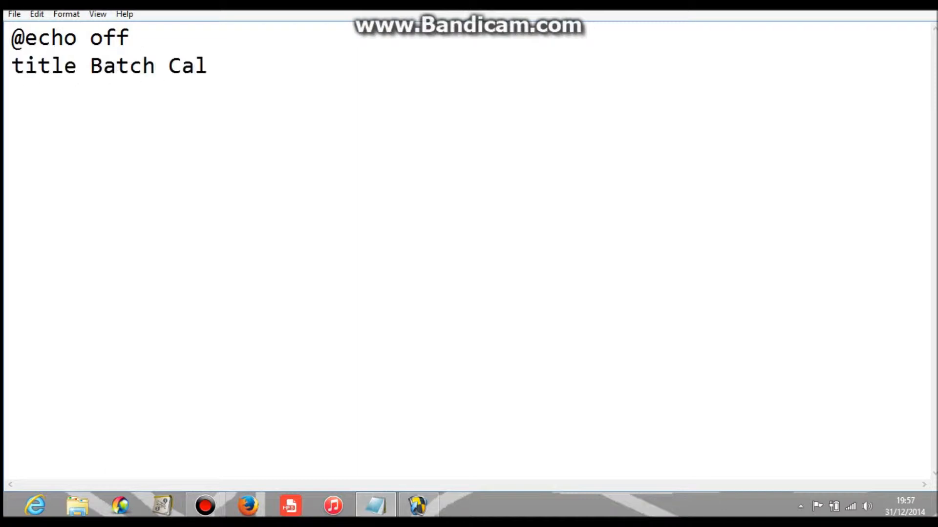
type("culator B")
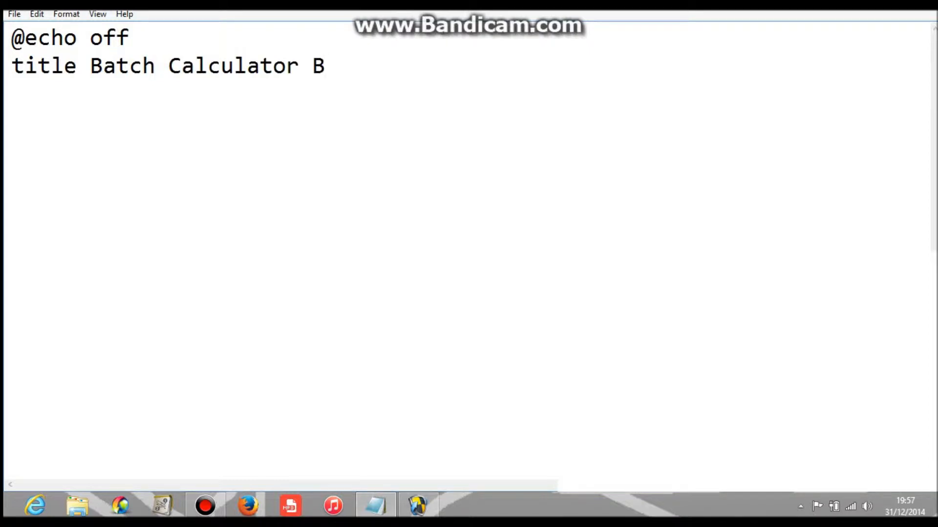
type("y The S")
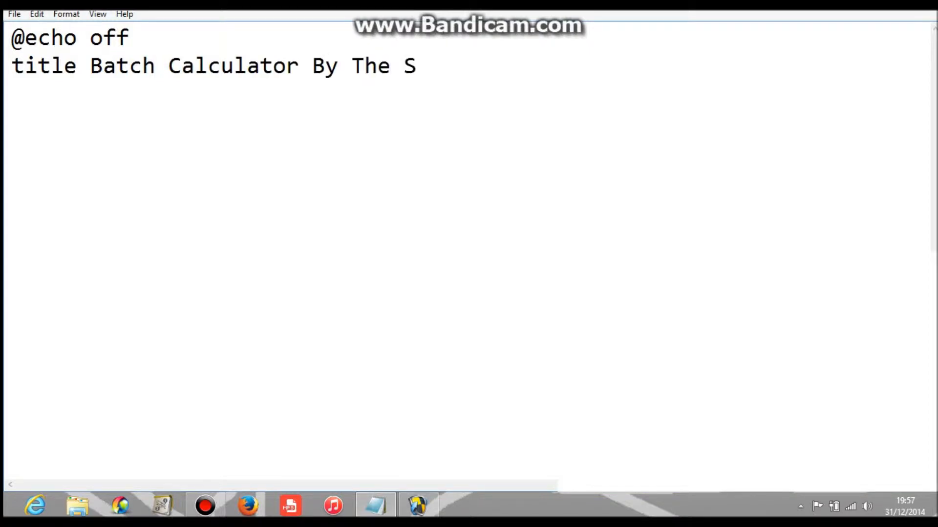
type("imple")
Correct typos in the title line 'Batch Calculator By The Simple Pc Helper' and dismiss the McAfee notification.
key("Tab")
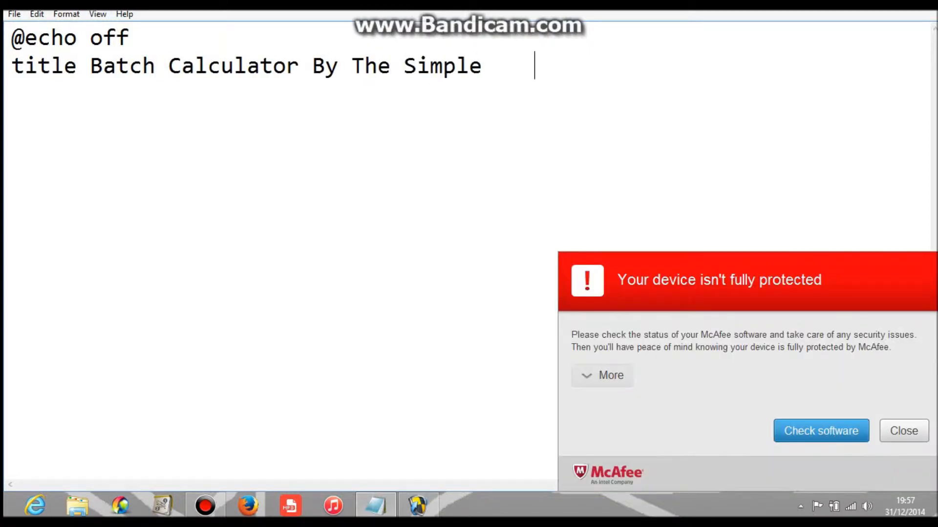
type("P")
key("BackSpace")
key("BackSpace")
type("p")
key("BackSpace")
type("P")
type("c Hele")
key("BackSpace")
type("per")
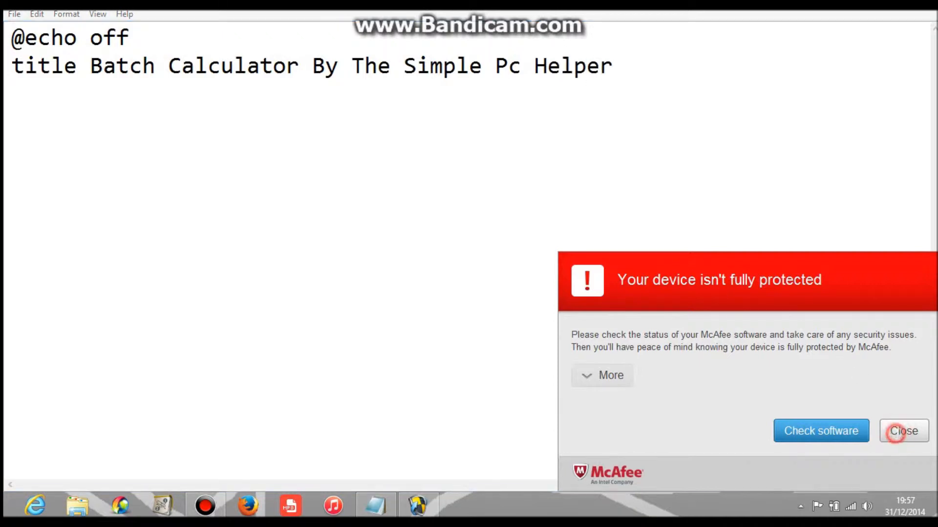
left_click(903, 431)
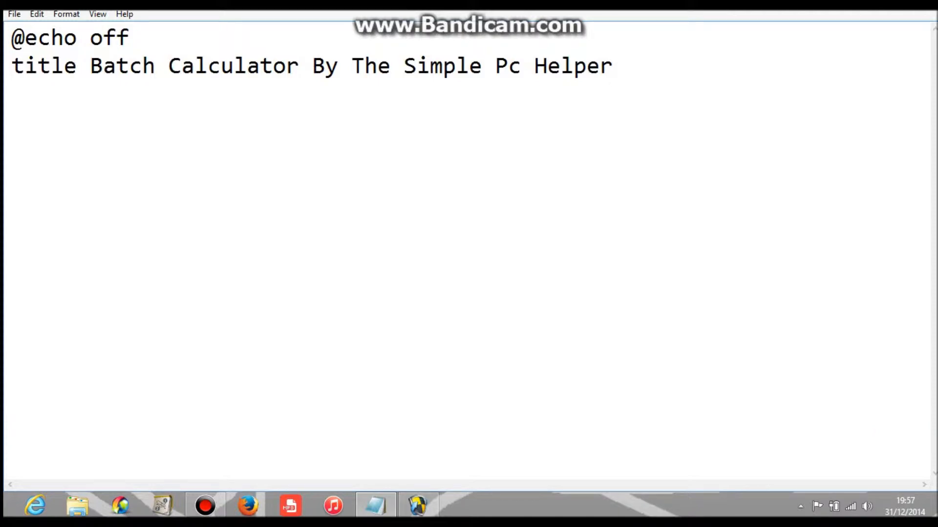
Add lines color 1f, :top and an echo with a pasted dashed divider.
key("Return")
type("color ")
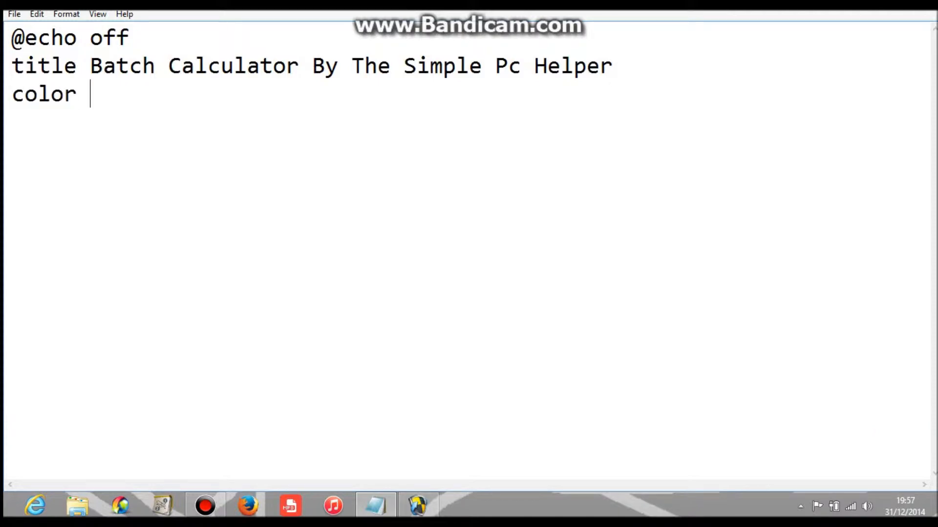
type("1f")
key("Return")
type("top")
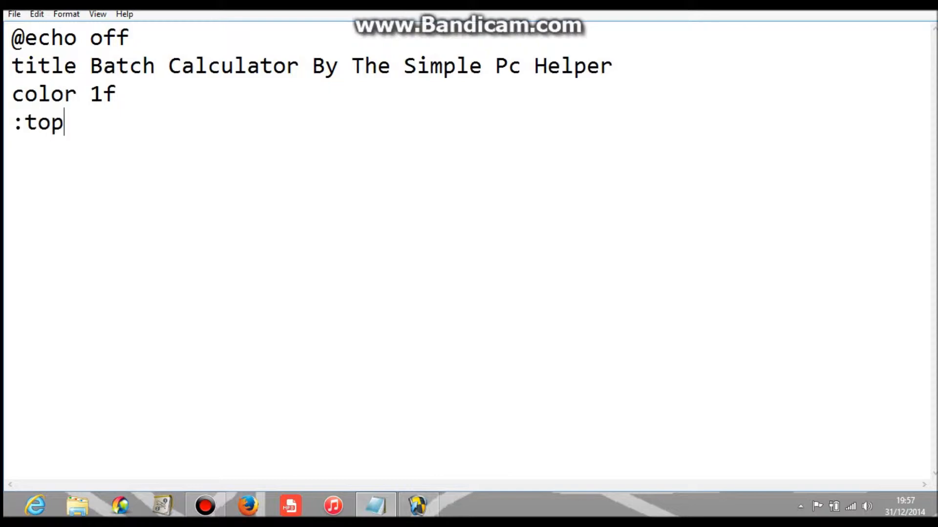
key("Return")
type("echo")
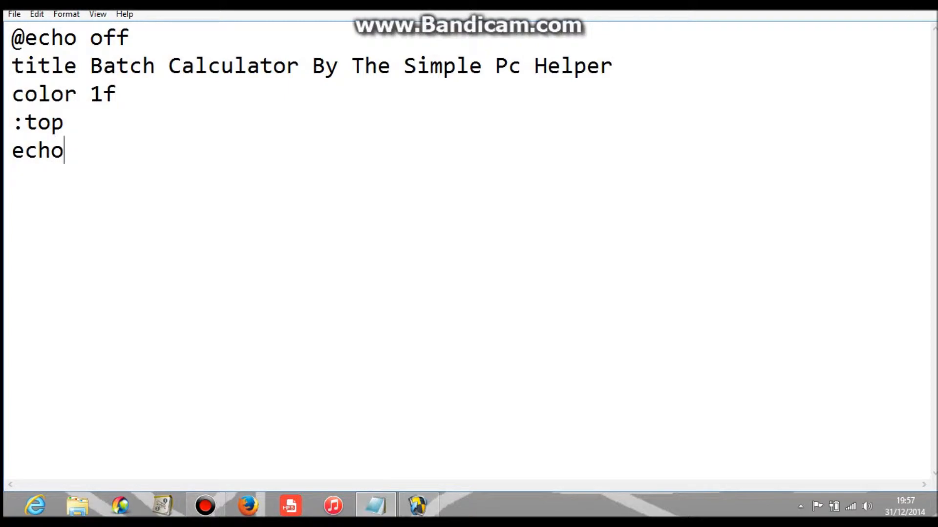
key("ctrl+v")
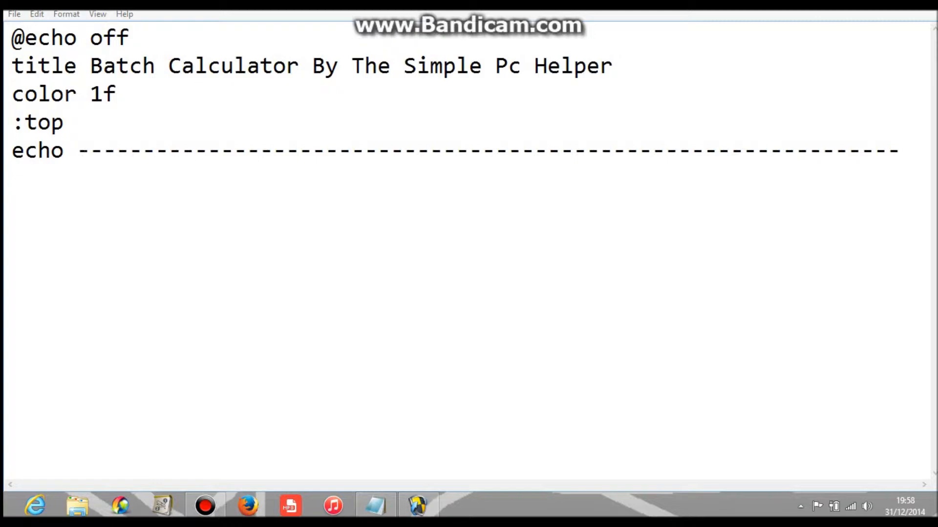
left_click(906, 150)
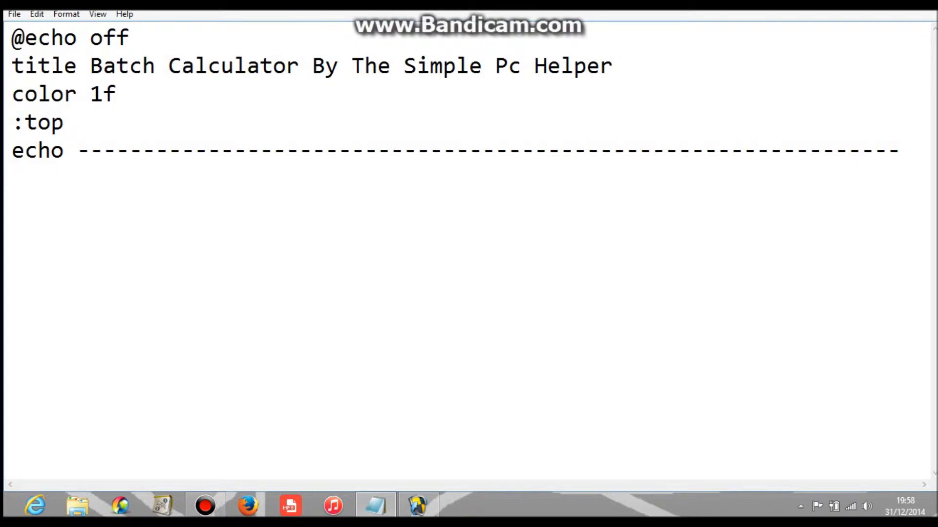
type("echo ")
type("We")
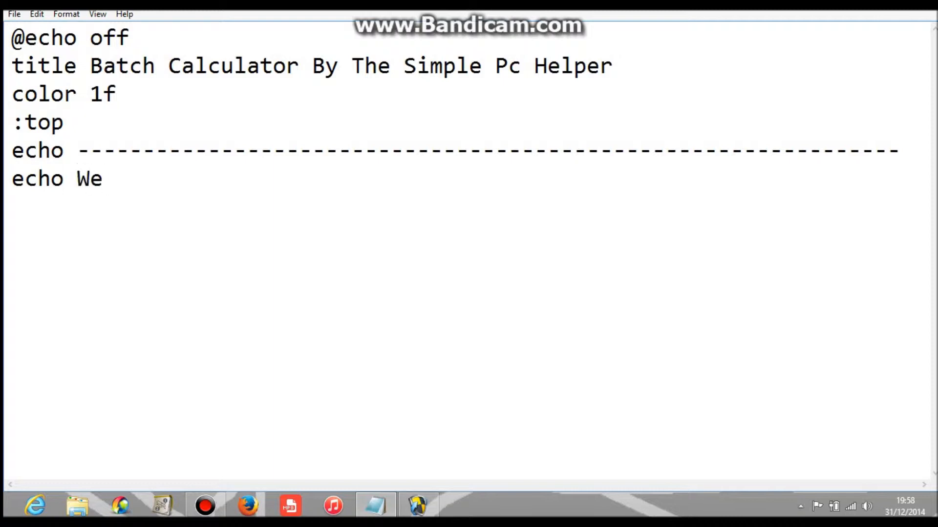
type("lcome ")
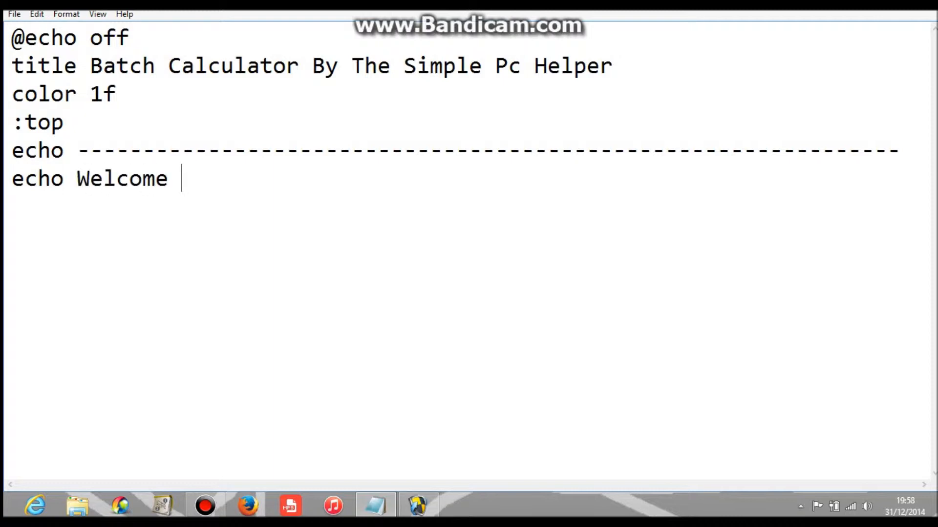
type("T")
type("o Batch")
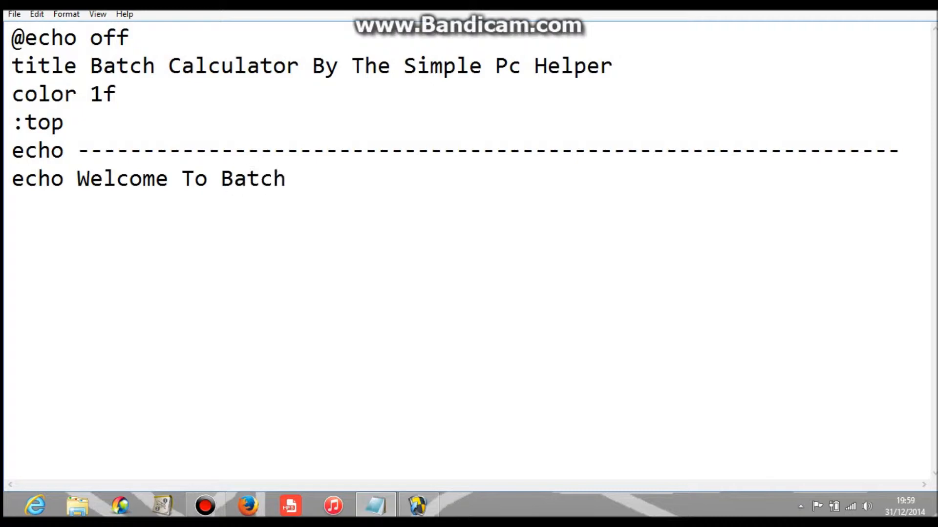
type(" Calcula")
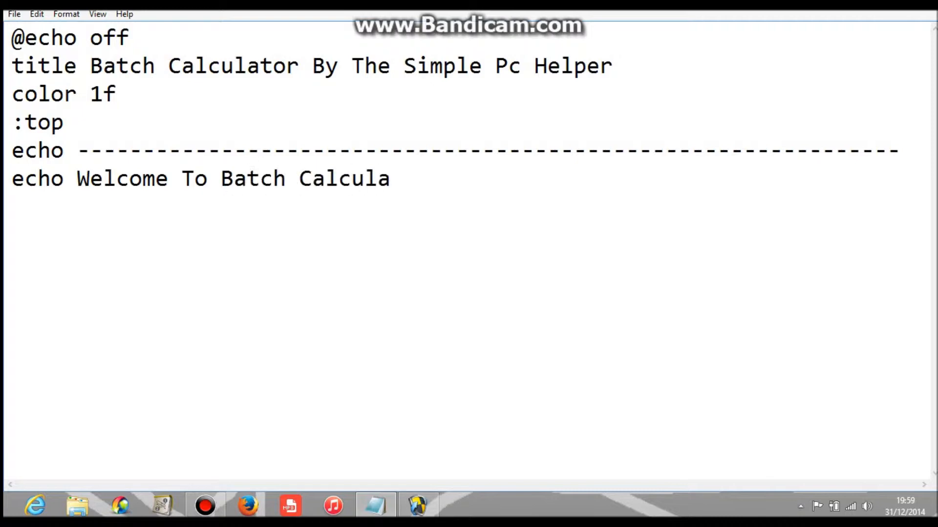
type("tor By Th")
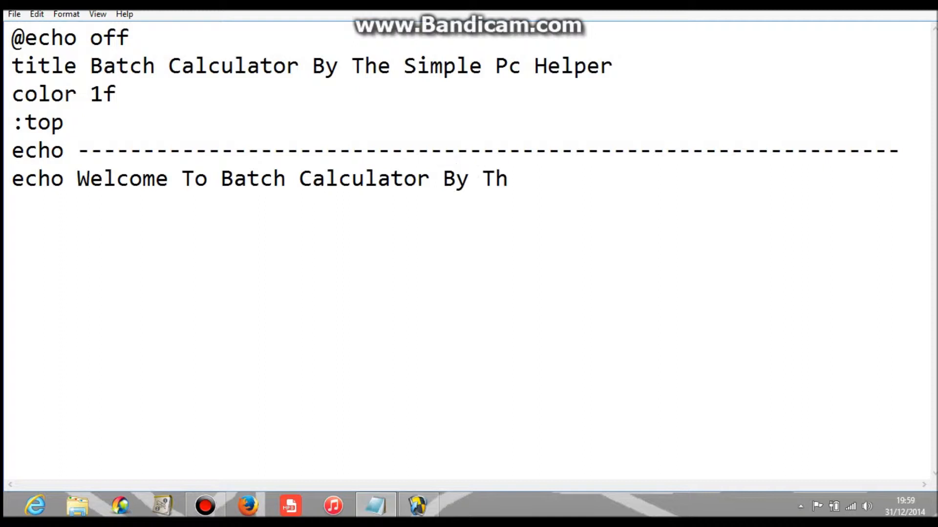
type("e Simple")
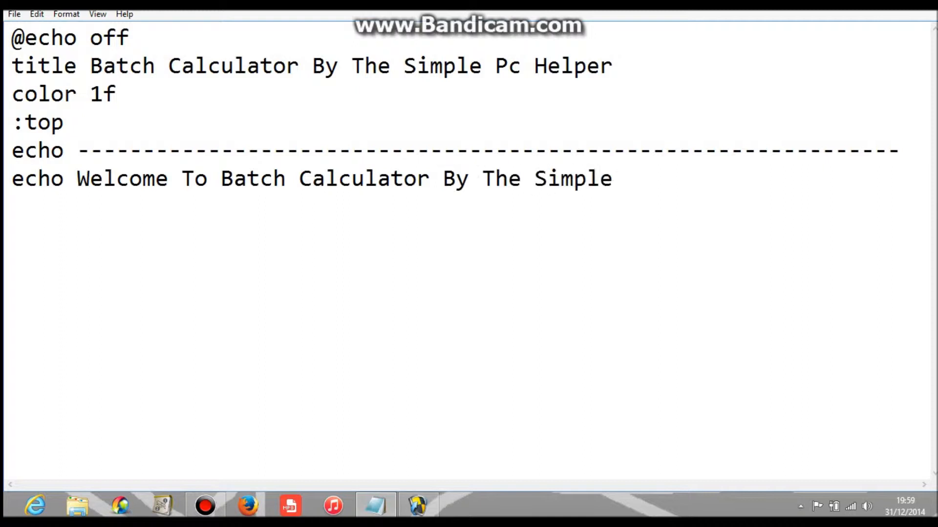
type(" Pc Help")
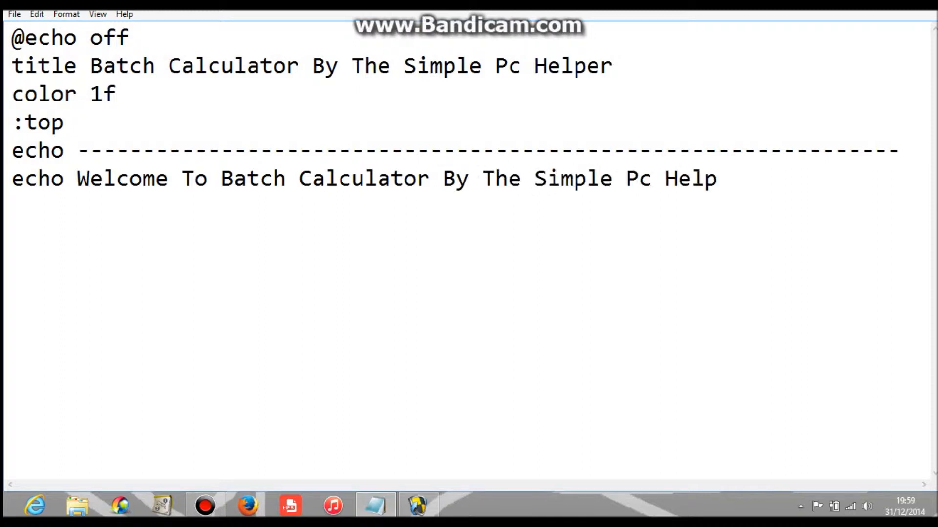
type("er")
Add a second echoed dashed divider line below the welcome message.
key("Return")
type("echo")
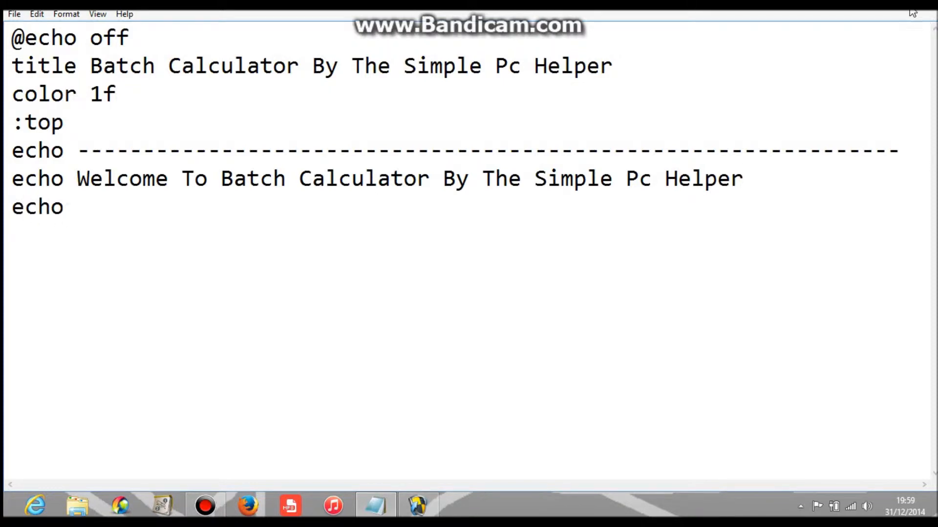
key("ctrl+v")
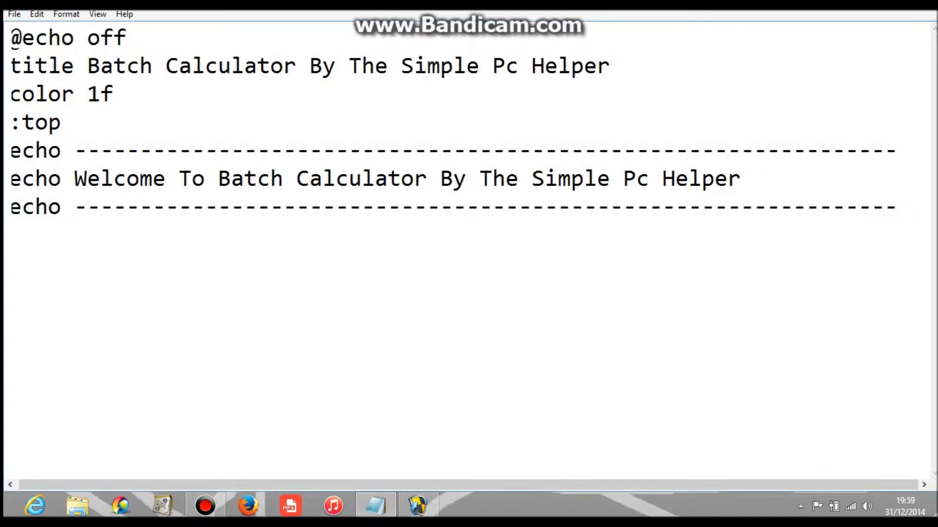
Add lines echo., set /p sum= and set /a ans= %sum% below the divider.
key("Return")
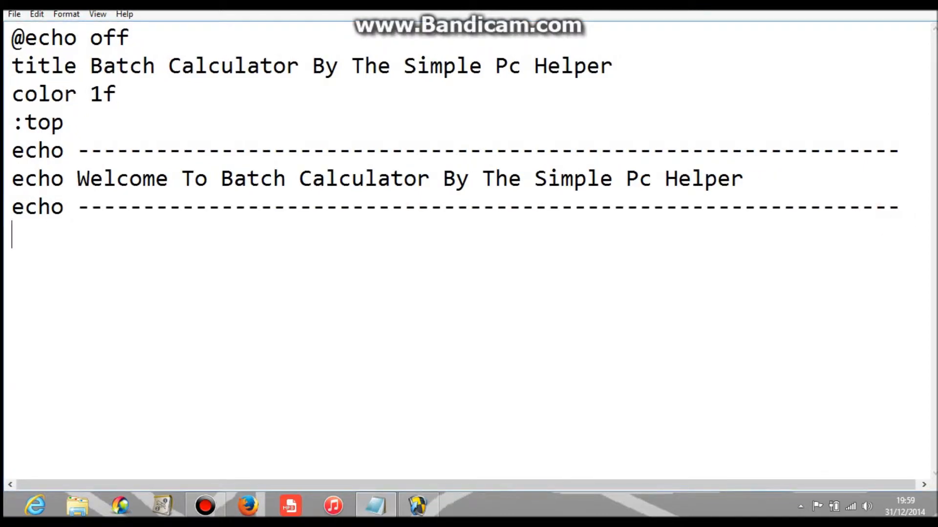
type("echo.")
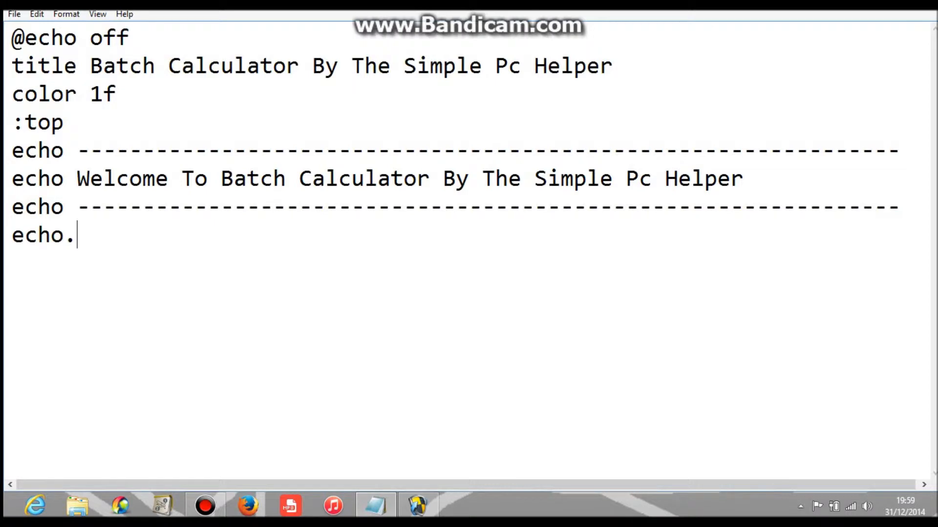
key("Return")
type("set")
type(" /p")
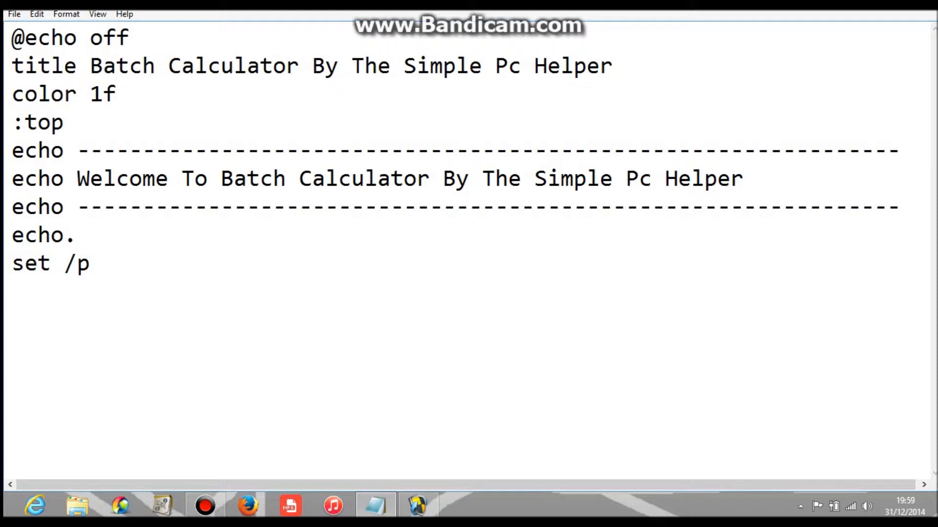
type(" sum=")
key("Return")
type("srt /")
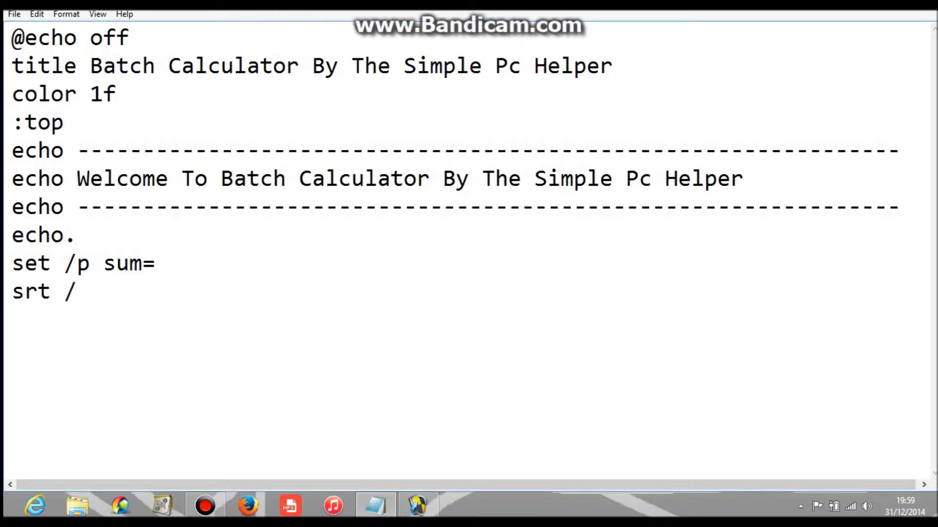
type("a")
type(" ans")
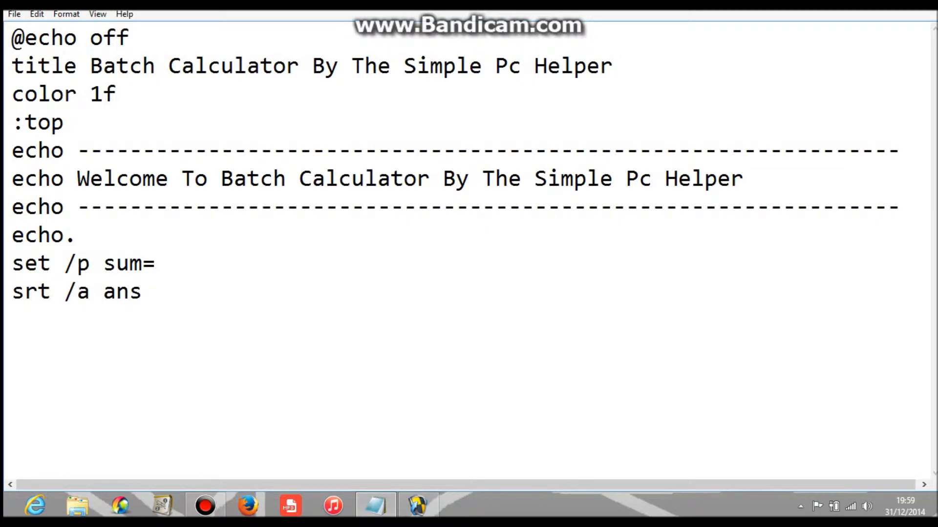
type("=")
type(" %")
type("sum%")
key("Return")
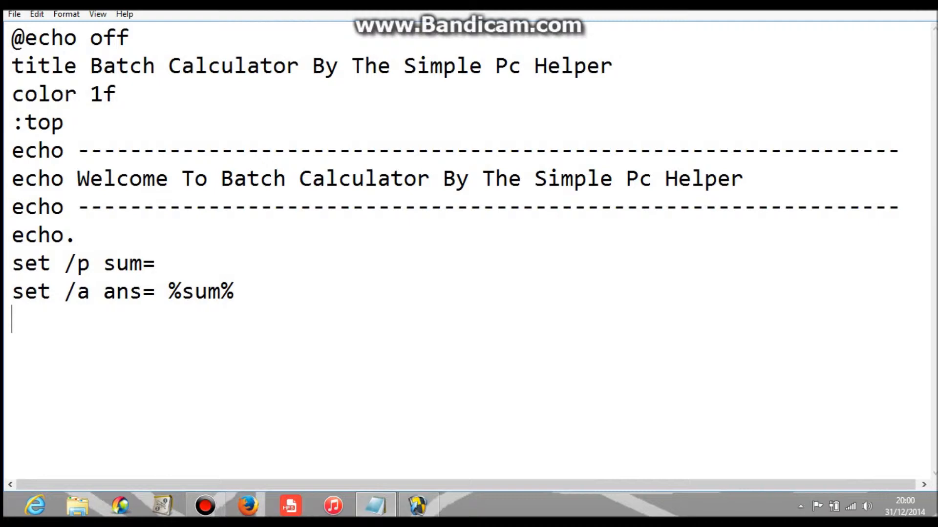
type("echo.")
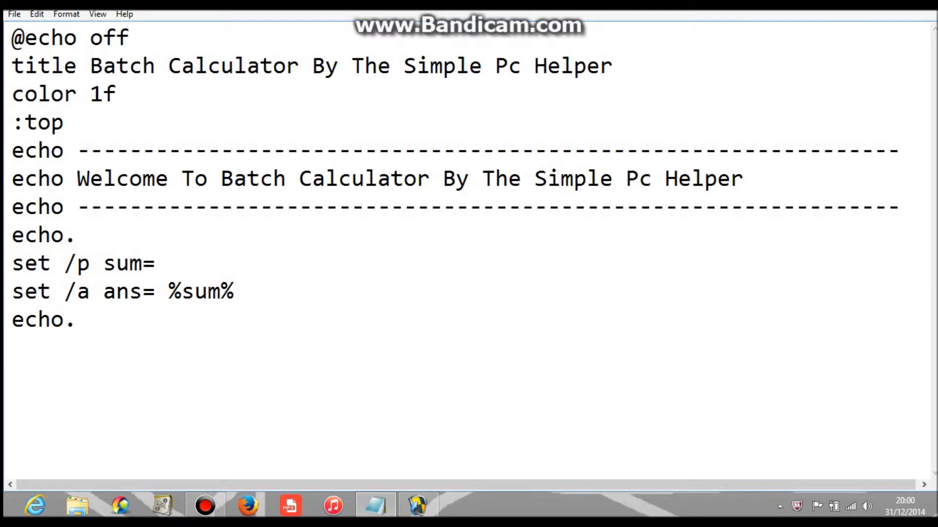
type("ehco")
Add the result line echo = %ans% after a blank echo, fixing a typo.
key("BackSpace")
key("BackSpace")
key("BackSpace")
type("cho")
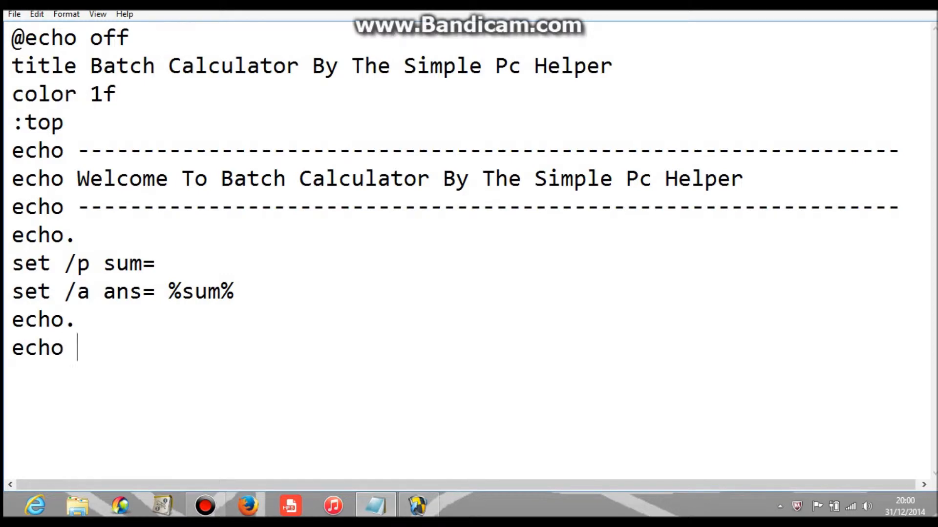
type(" =")
type(" %")
type("ans%")
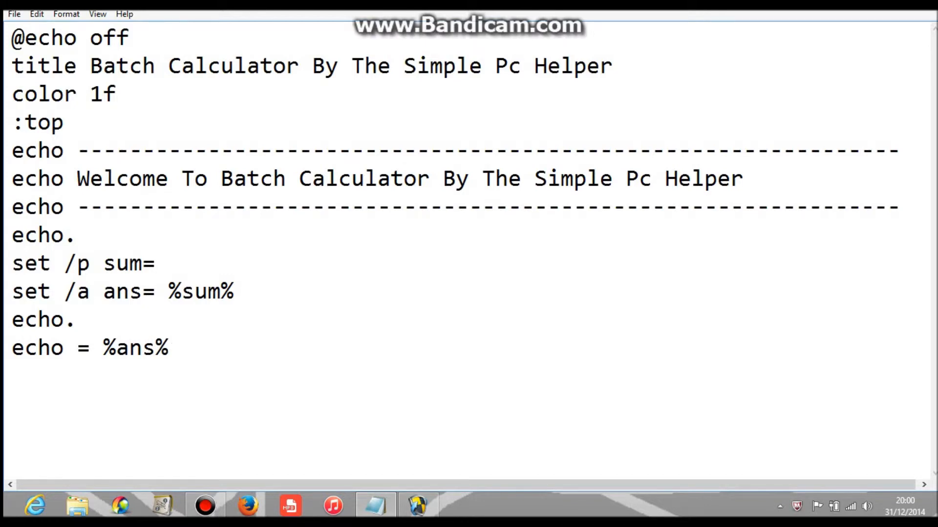
key("Return")
type("echo")
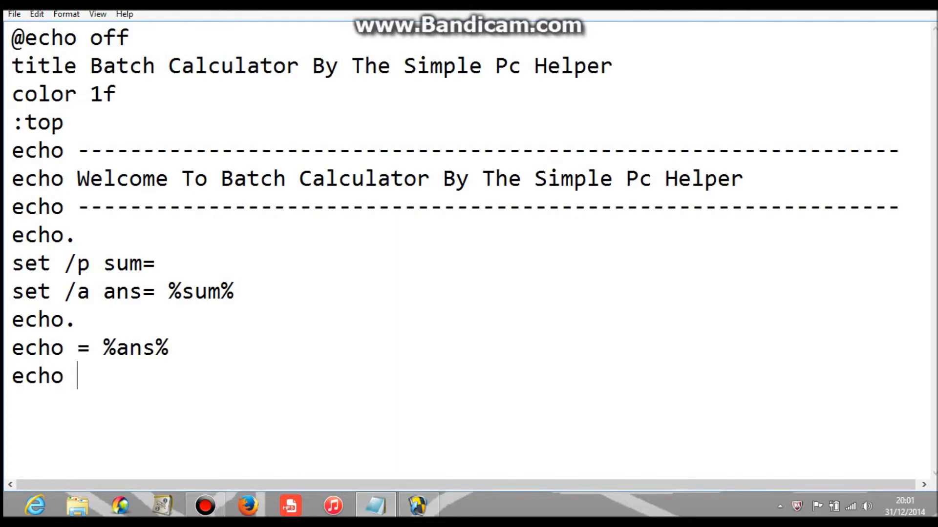
type("-----")
type("-------------------------------------------------------")
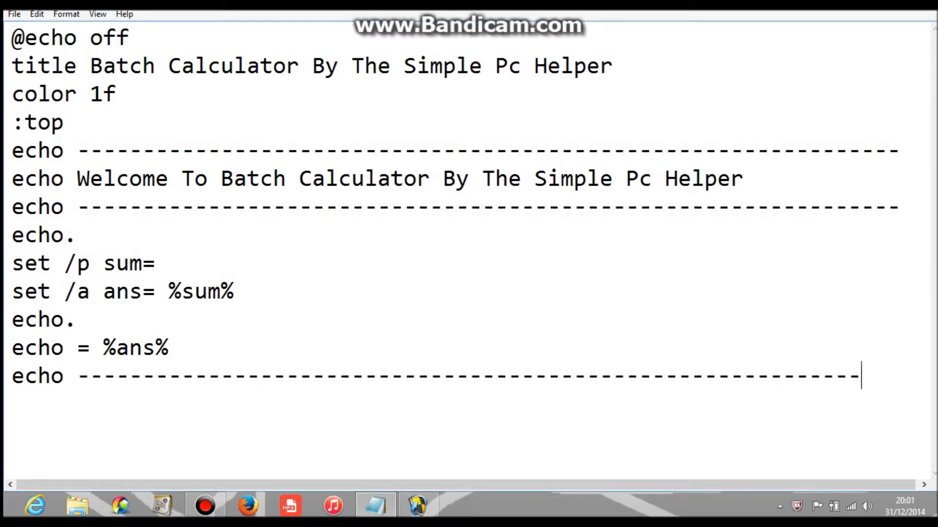
type("------------")
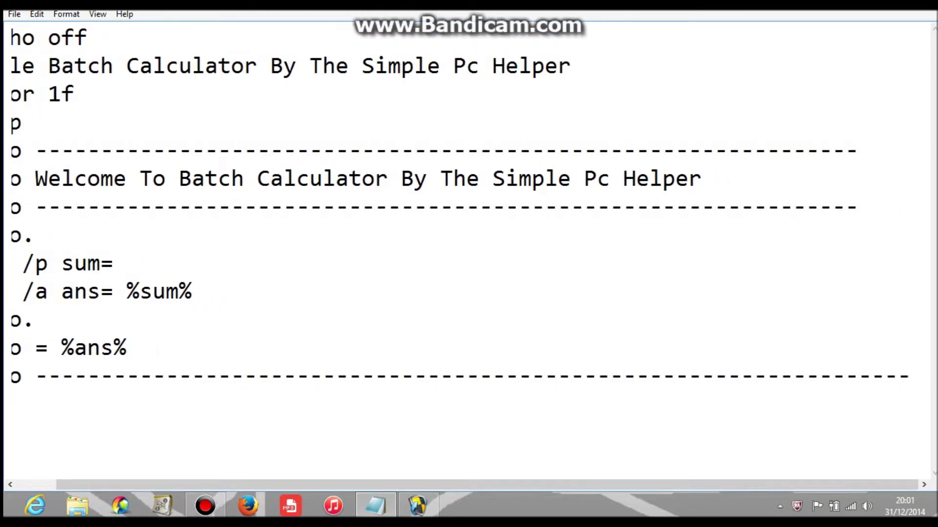
Trim two dashes from the final echoed divider and scroll the view back left.
key("BackSpace")
key("BackSpace")
left_click(655, 489)
left_click_drag(654, 488, 592, 484)
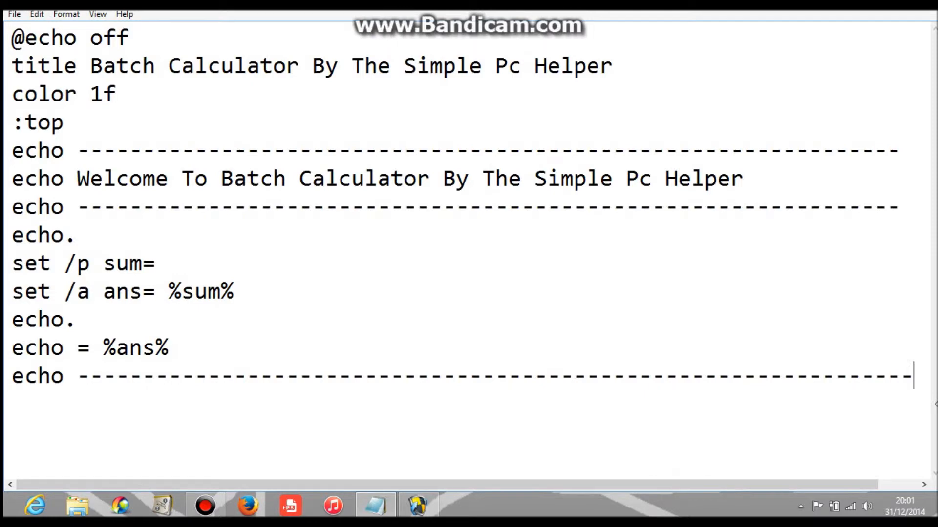
End the script with pause, cls, echo Previous Answer: %ans%, goto top, pause and exit.
key("Return")
type("pa")
type("use")
key("Return")
type("cl")
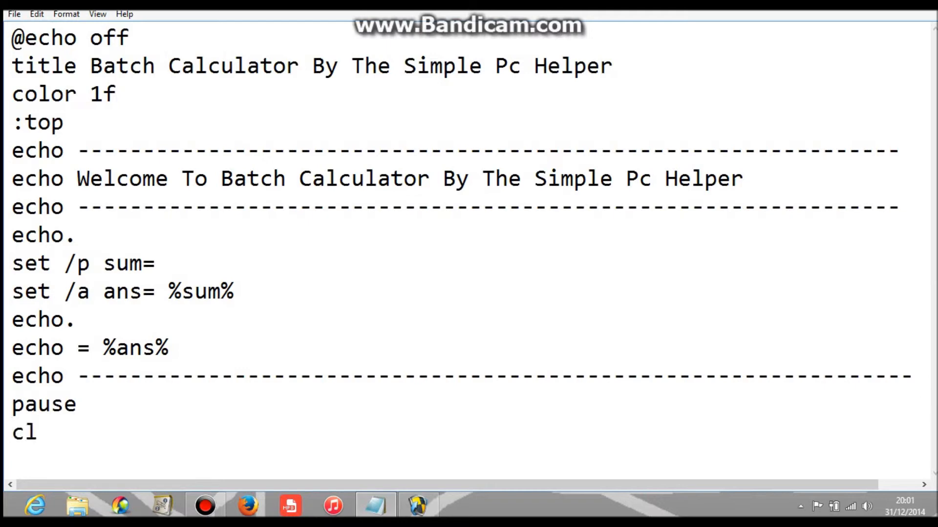
type("s")
key("Return")
type("e")
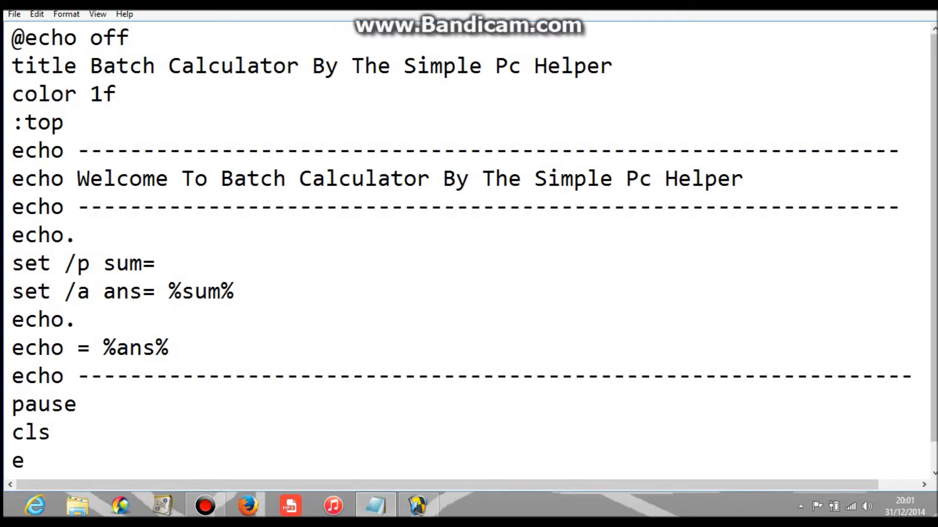
type("cho ")
type("Pre")
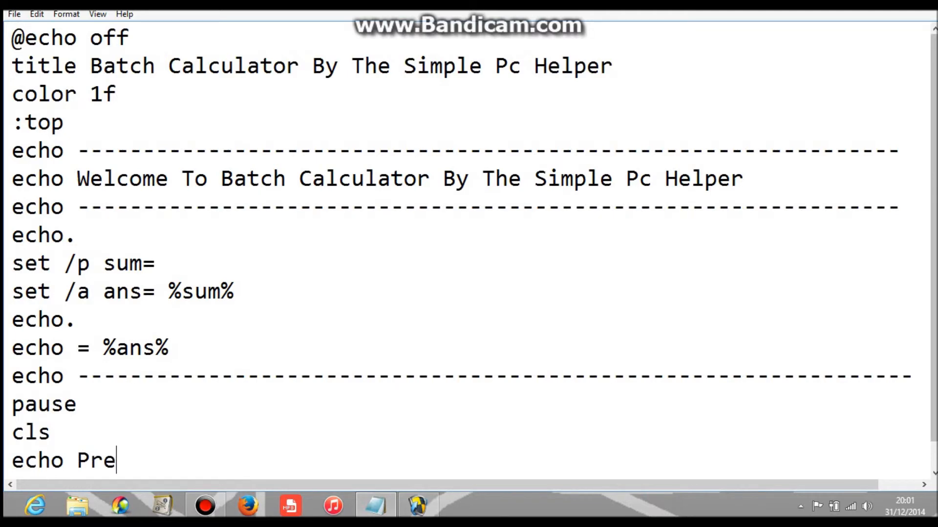
type("vious ")
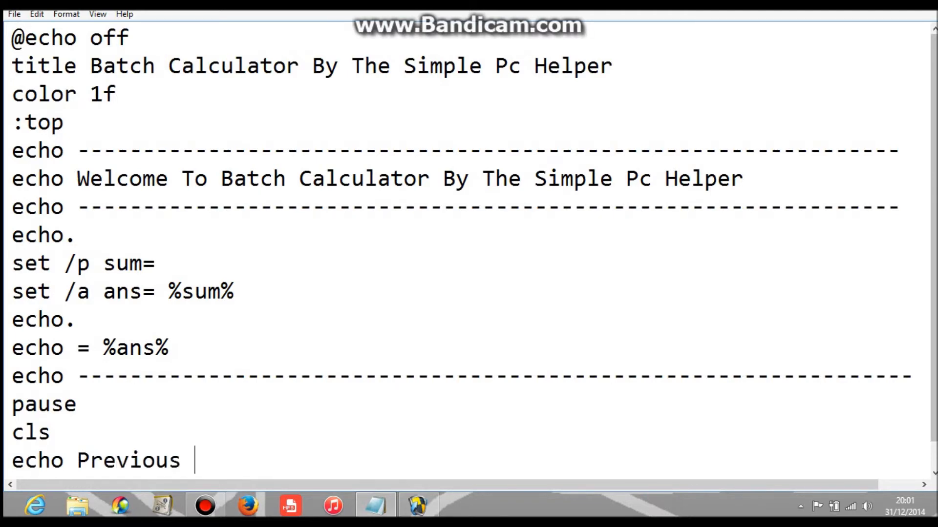
type("Answ")
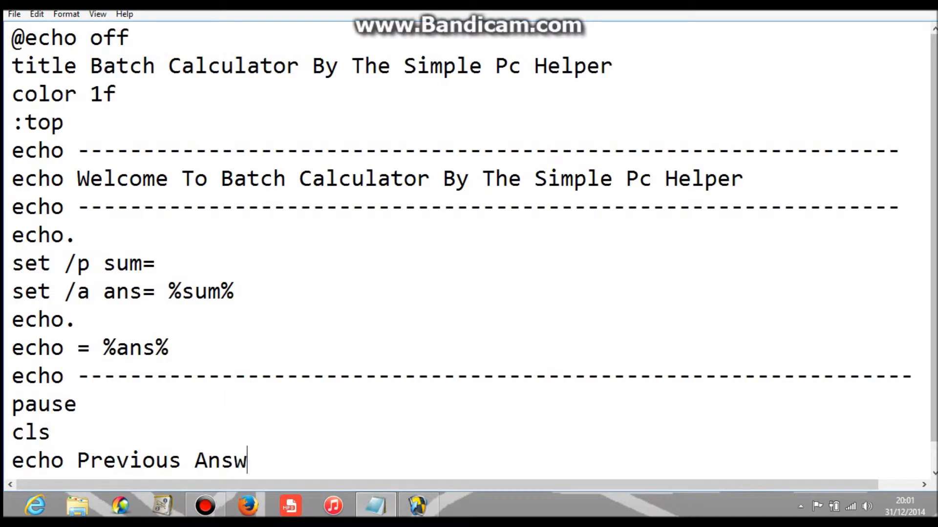
type("er:")
type("%ans%")
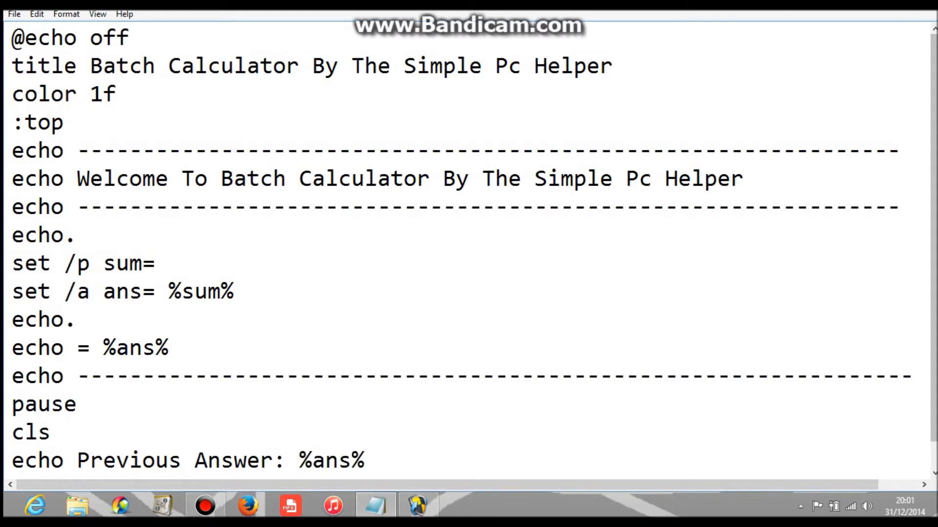
key("Return")
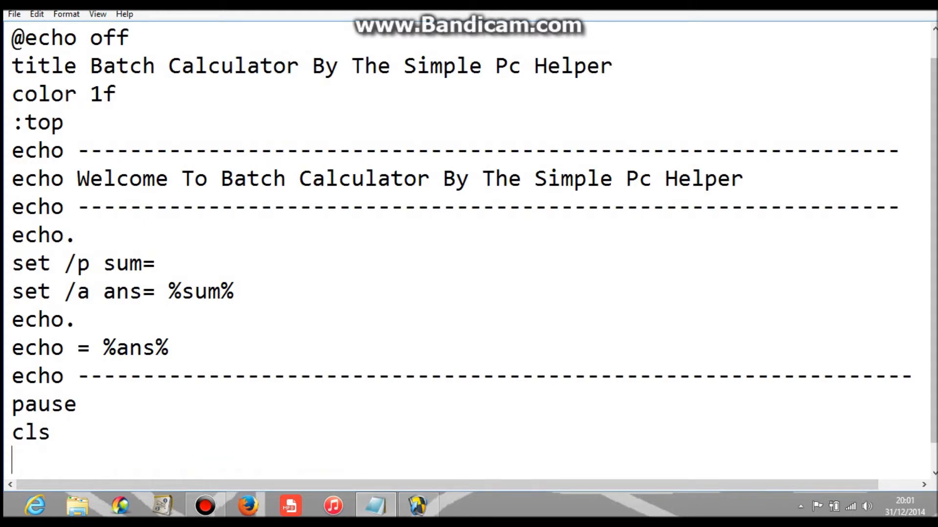
type("goto")
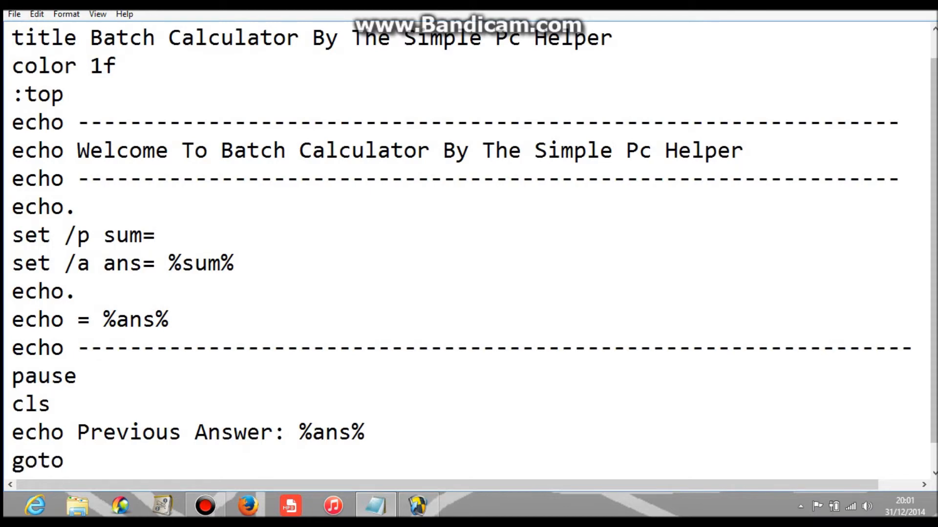
type(" top")
key("Return")
type("pause e")
key("BackSpace")
key("BackSpace")
key("Return")
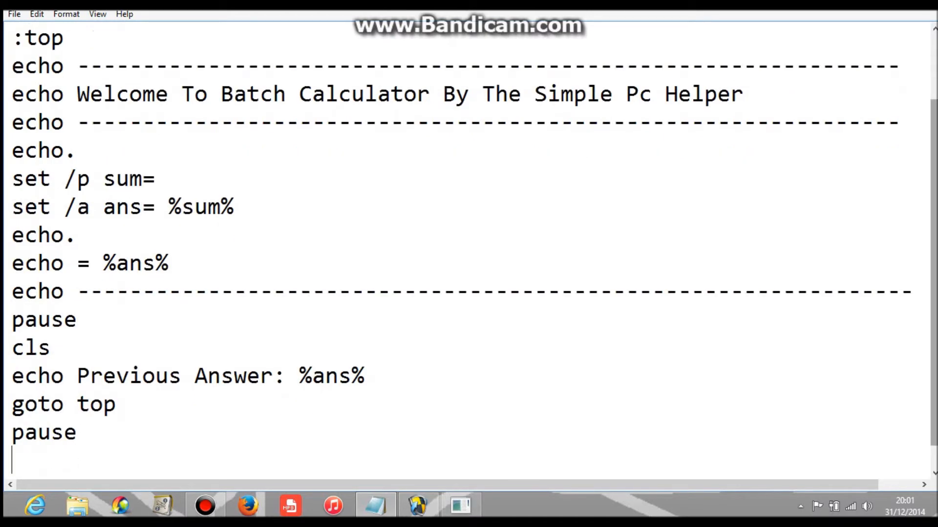
type("exi")
type("t")
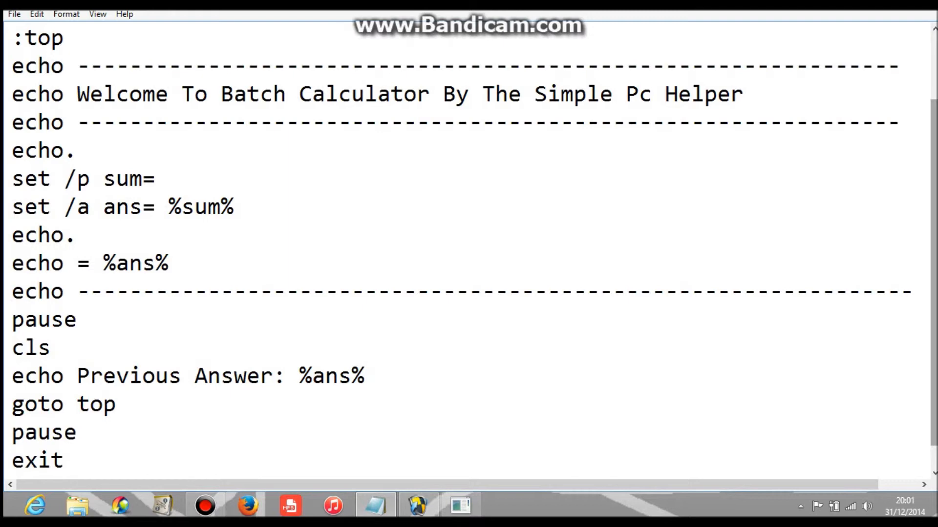
Save the script as calculator 4.bat via Save As and switch to File Explorer.
left_click(14, 14)
left_click(37, 74)
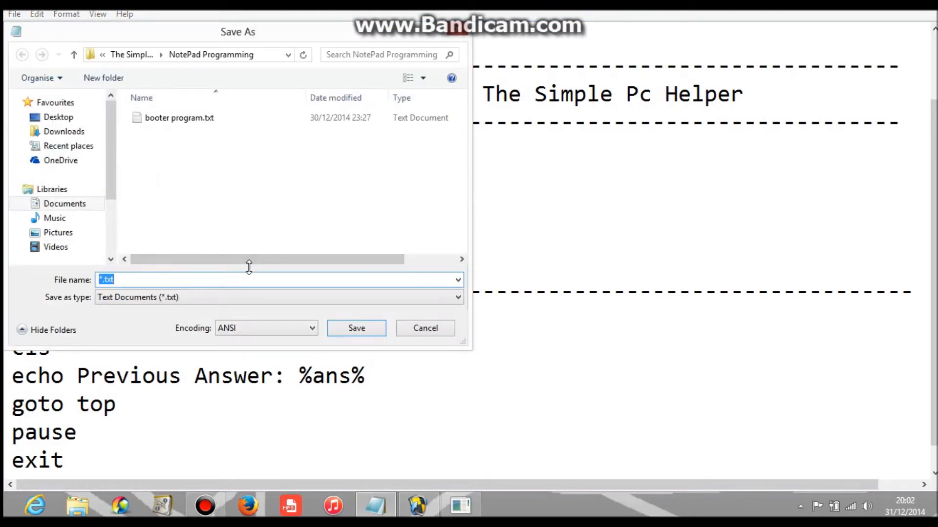
type("calc")
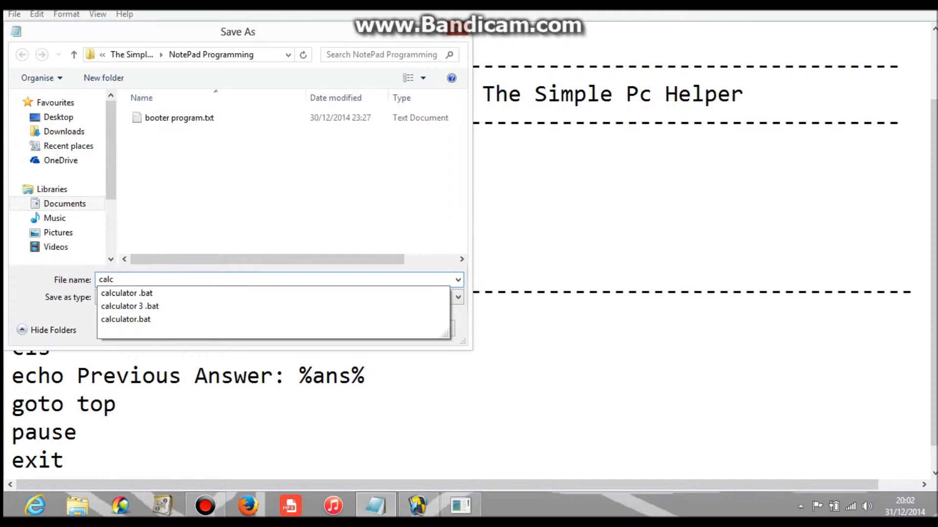
type("ulator ")
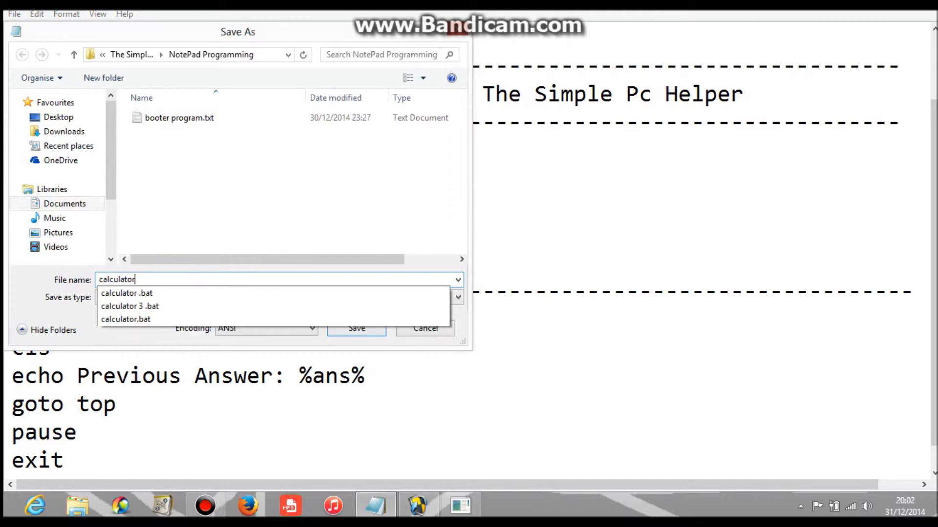
type("4.bat")
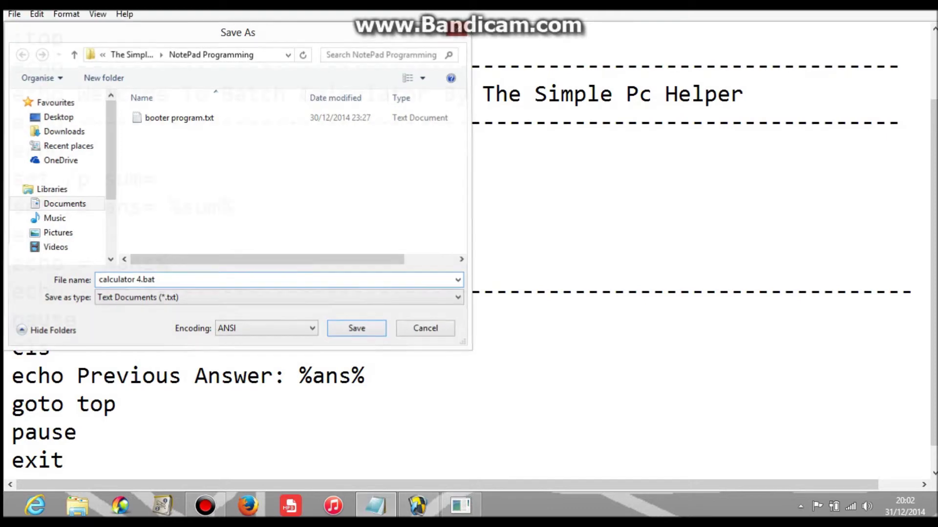
key("Return")
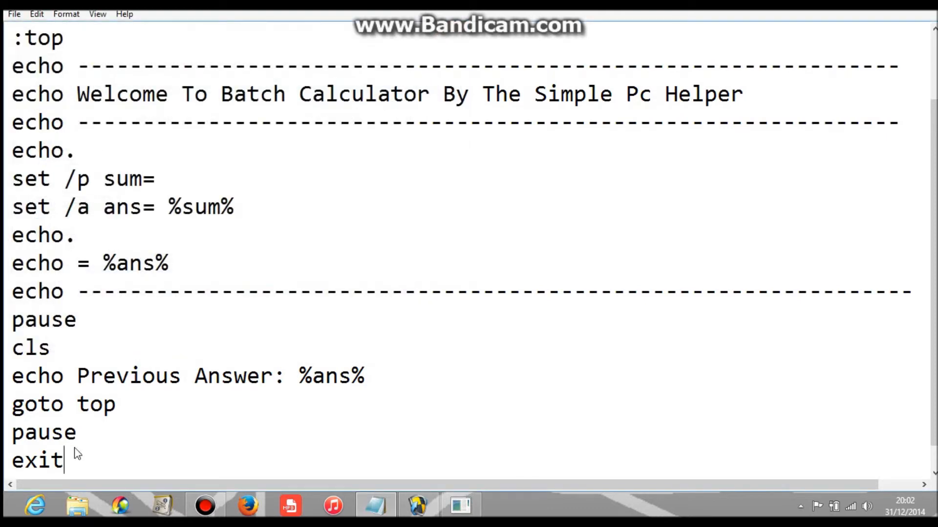
left_click(90, 500)
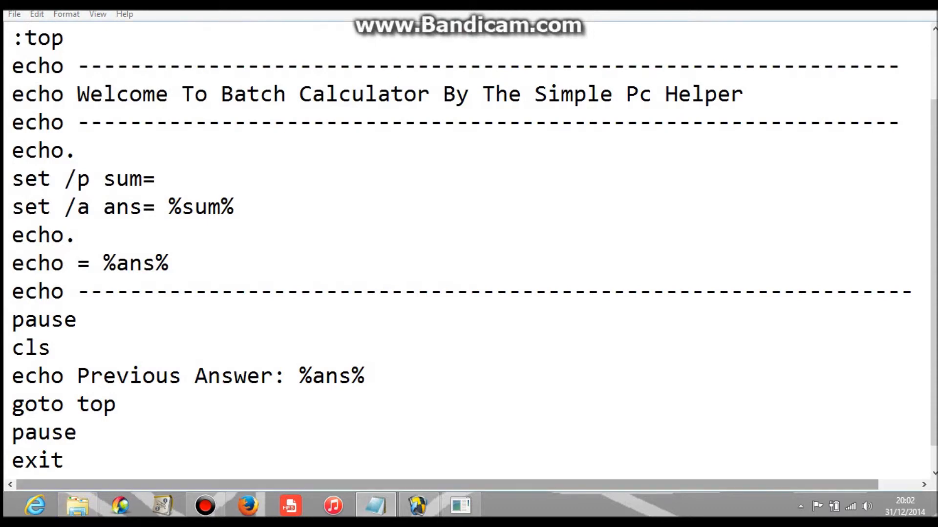
Browse Documents > The Simple Pc Helper > NotePad Programming and run calculator 4.bat.
left_click(79, 505)
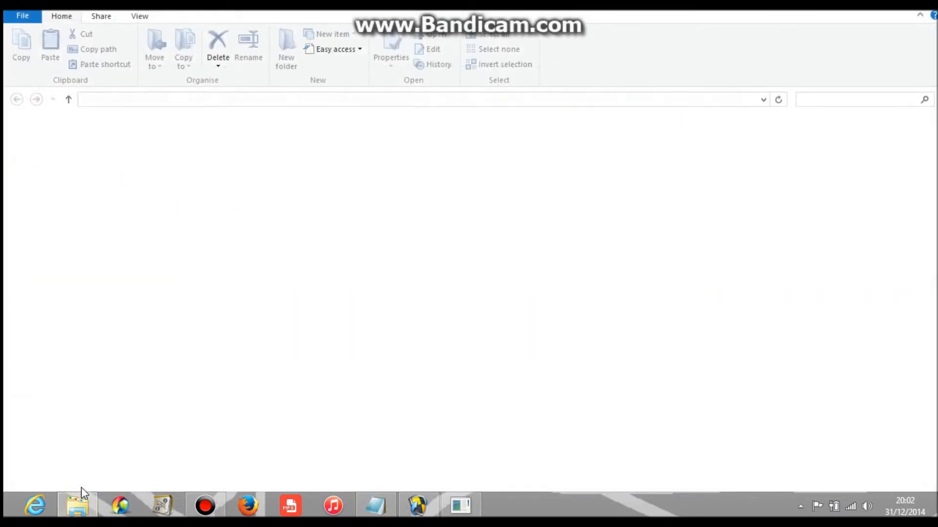
double_click(207, 131)
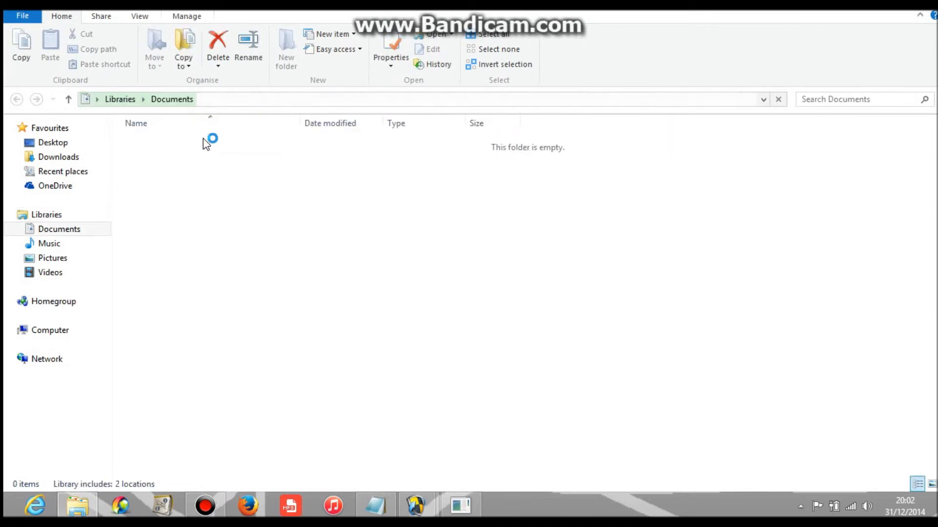
left_click(186, 218)
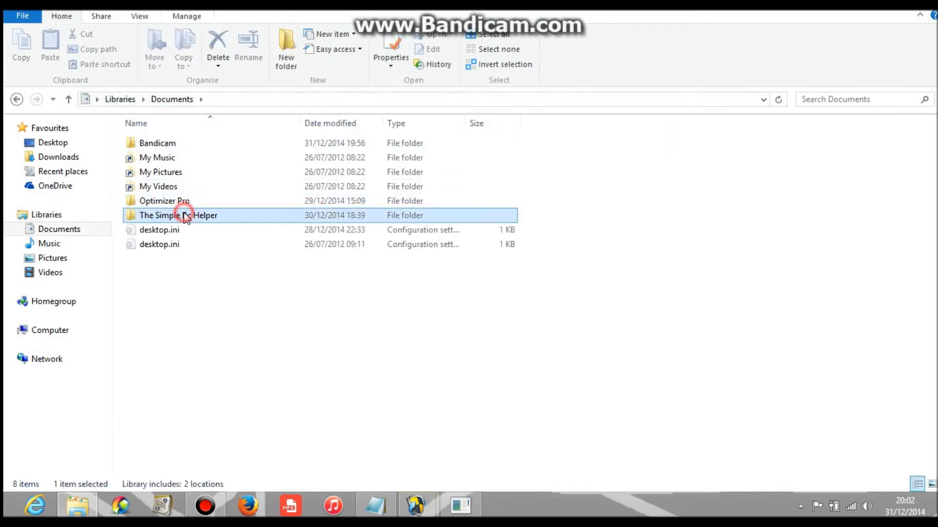
double_click(186, 217)
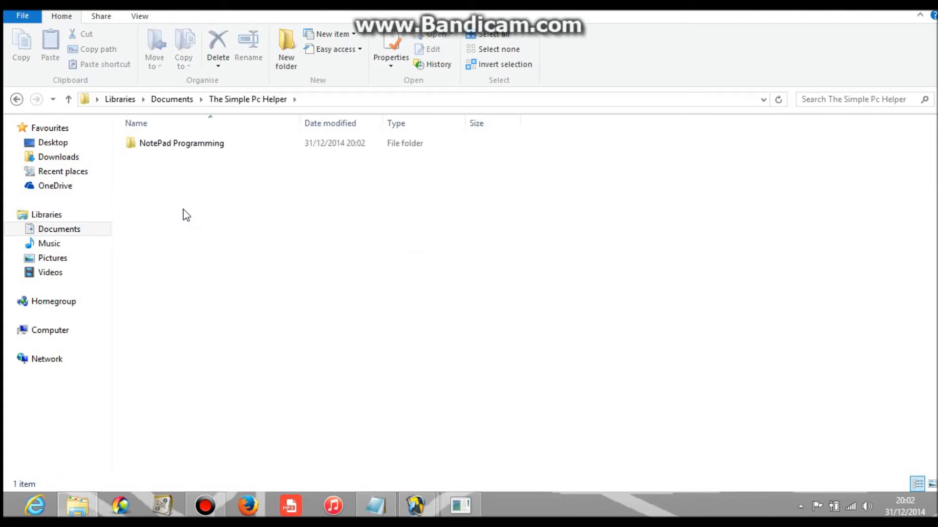
left_click(198, 146)
double_click(198, 147)
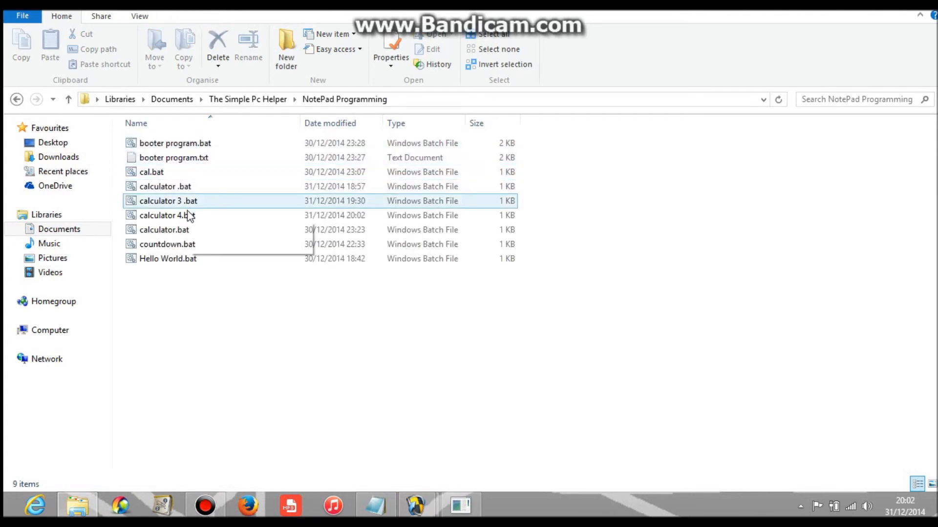
double_click(168, 215)
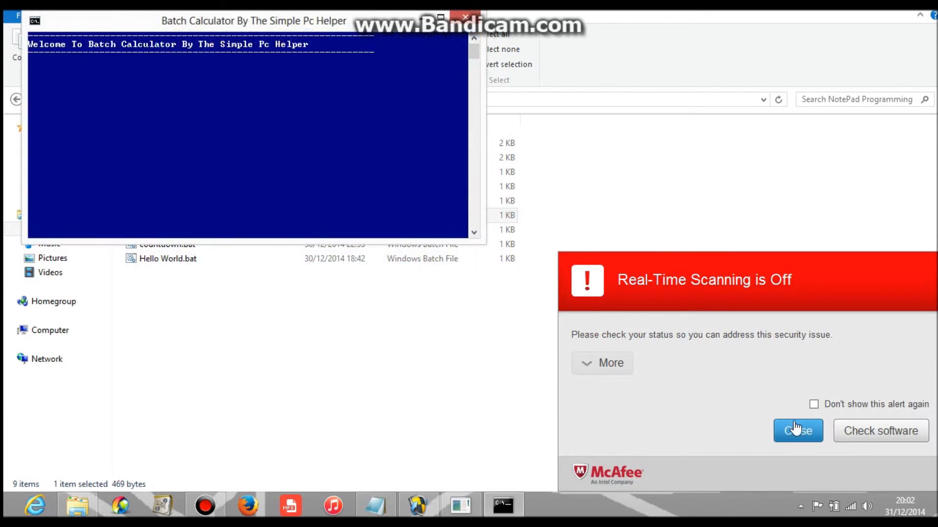
Dismiss the McAfee alert and compute 9+9 = 18 in the running calculator.
left_click(797, 431)
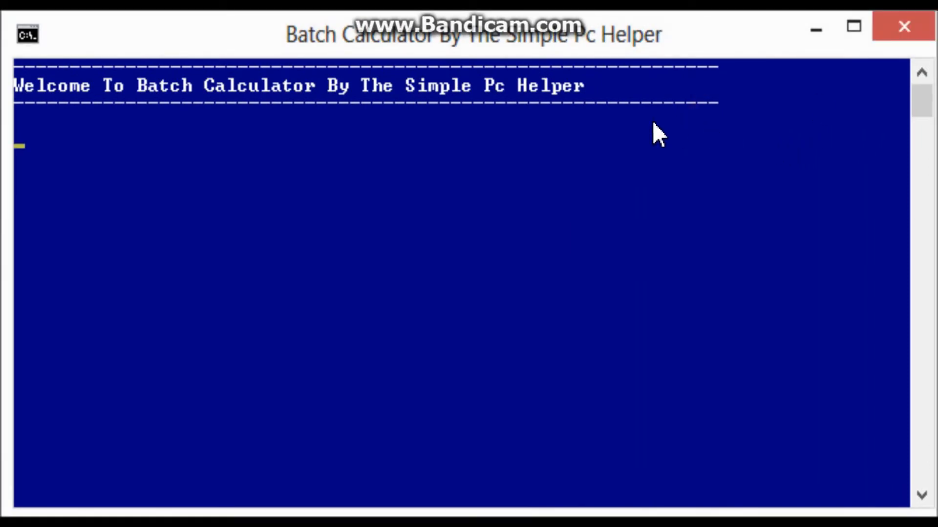
type("9")
type("+9")
key("Return")
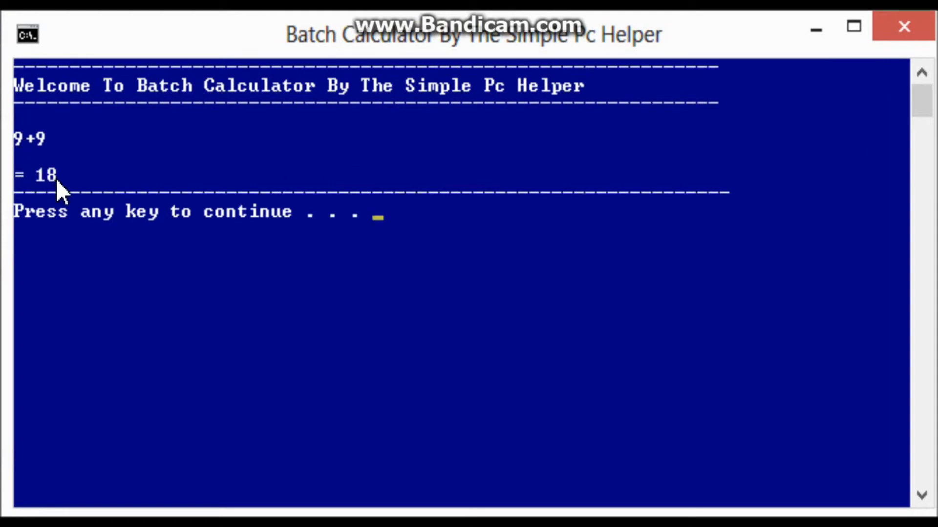
Compute 12+12 = 24 in the batch calculator.
key("space")
type("2")
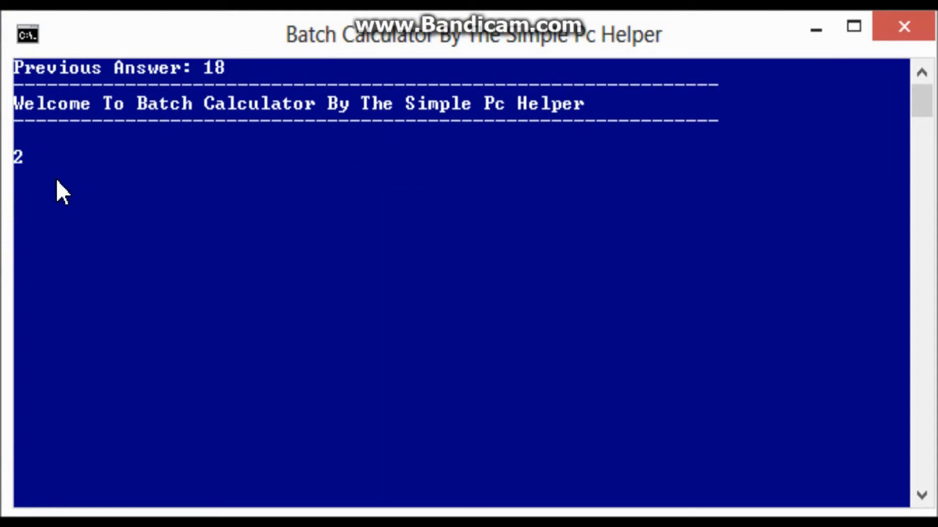
key("BackSpace")
type("12+1")
type("2")
key("Return")
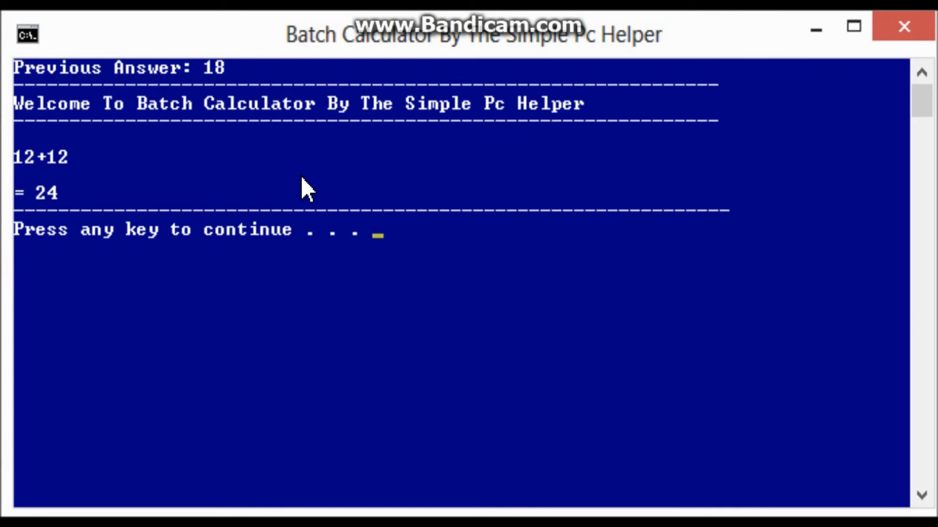
Compute 4+78 = 82 with Previous Answer: 24 shown, then continue to a fresh prompt.
key("Return")
type("4")
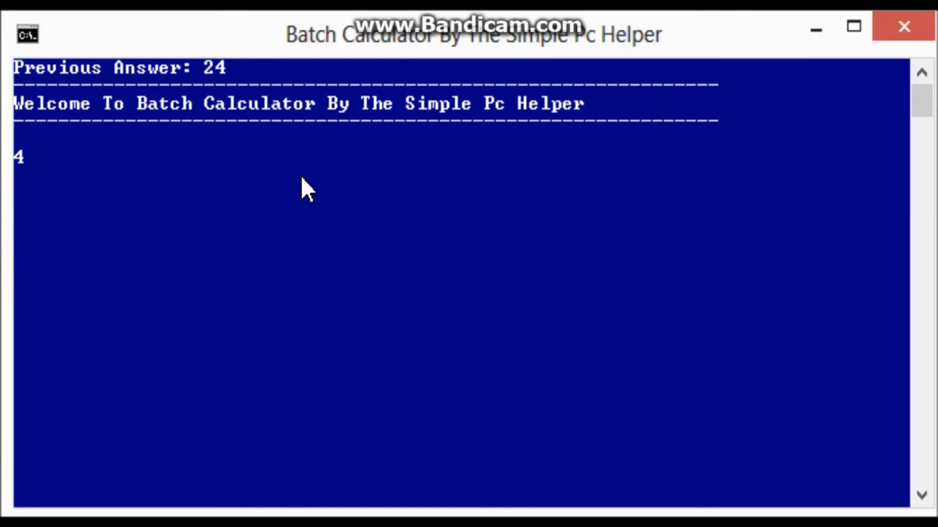
type("+")
left_click(410, 136)
type("78")
key("Return")
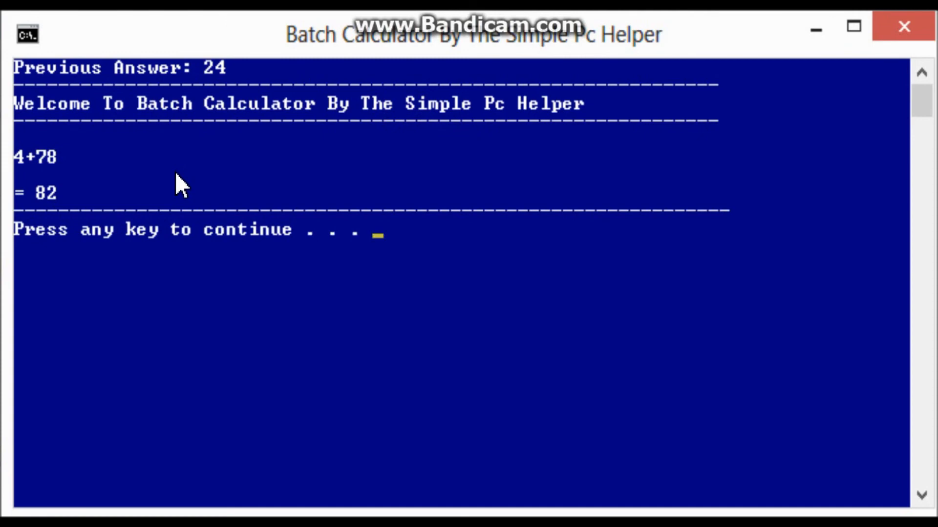
key("Return")
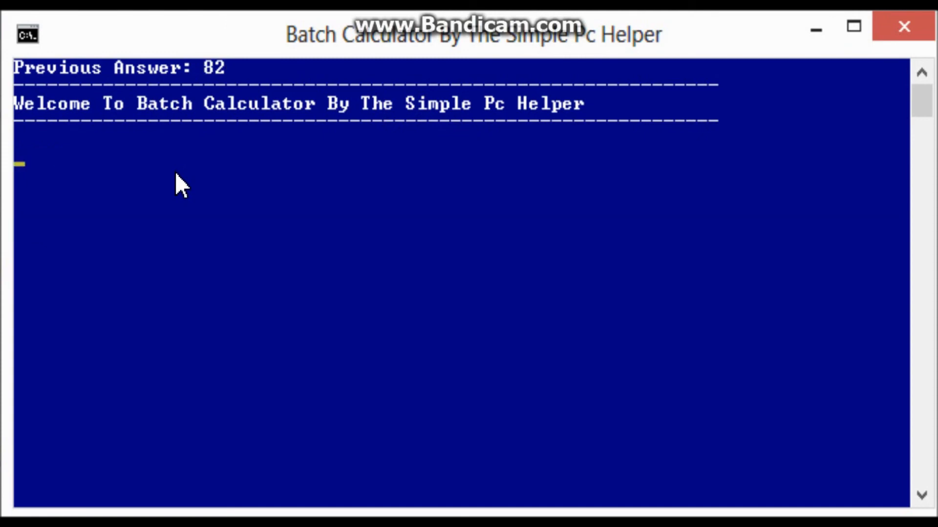
type("\"")
Compute the product 8*8 = 64 with Previous Answer: 82 shown above.
key("BackSpace")
type("8")
type("*8")
key("Return")
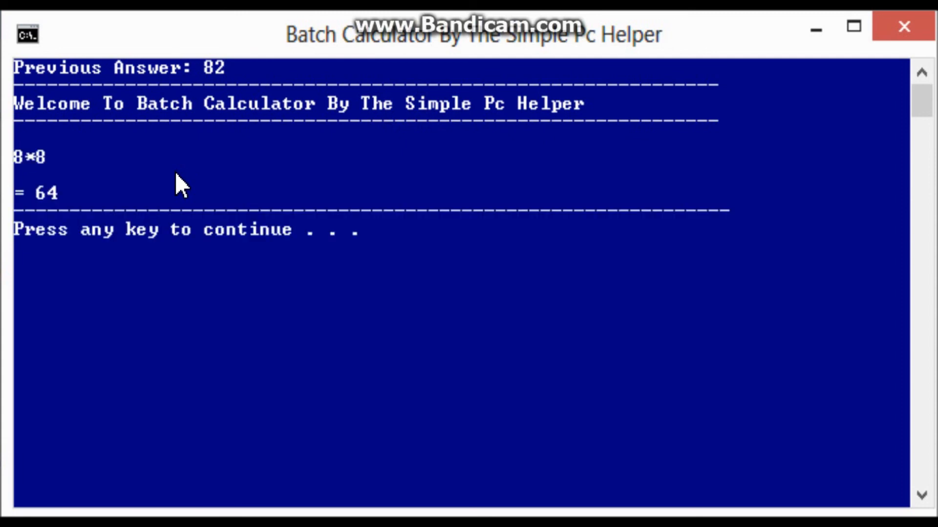